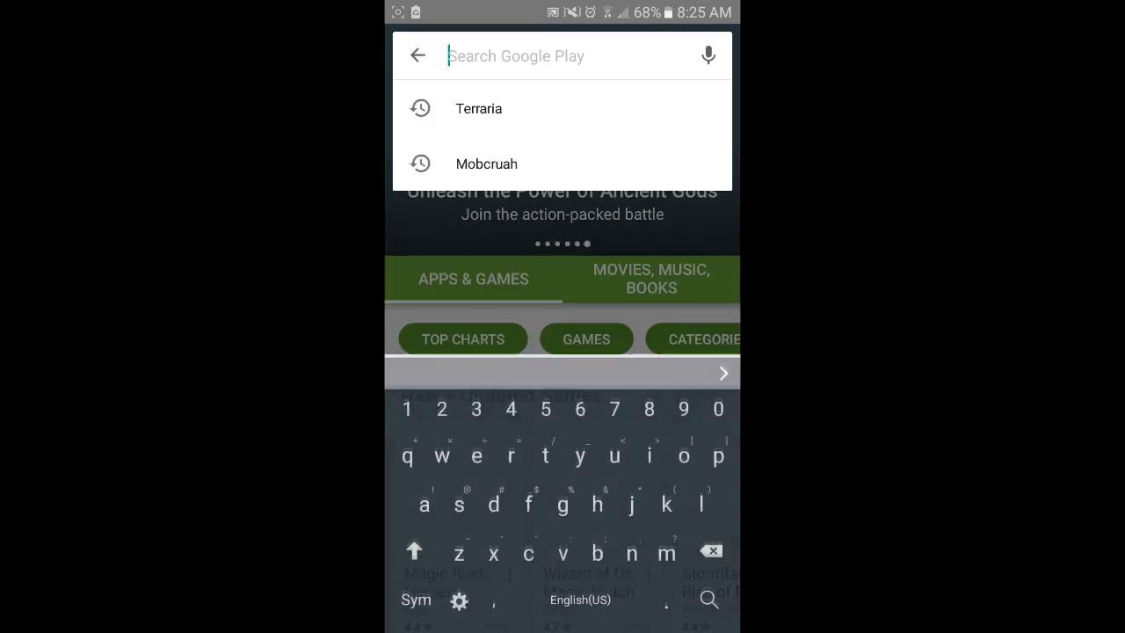
Search Google Play for Terraria and start downloading PG Terraria Multiplayer 2
left_click(478, 108)
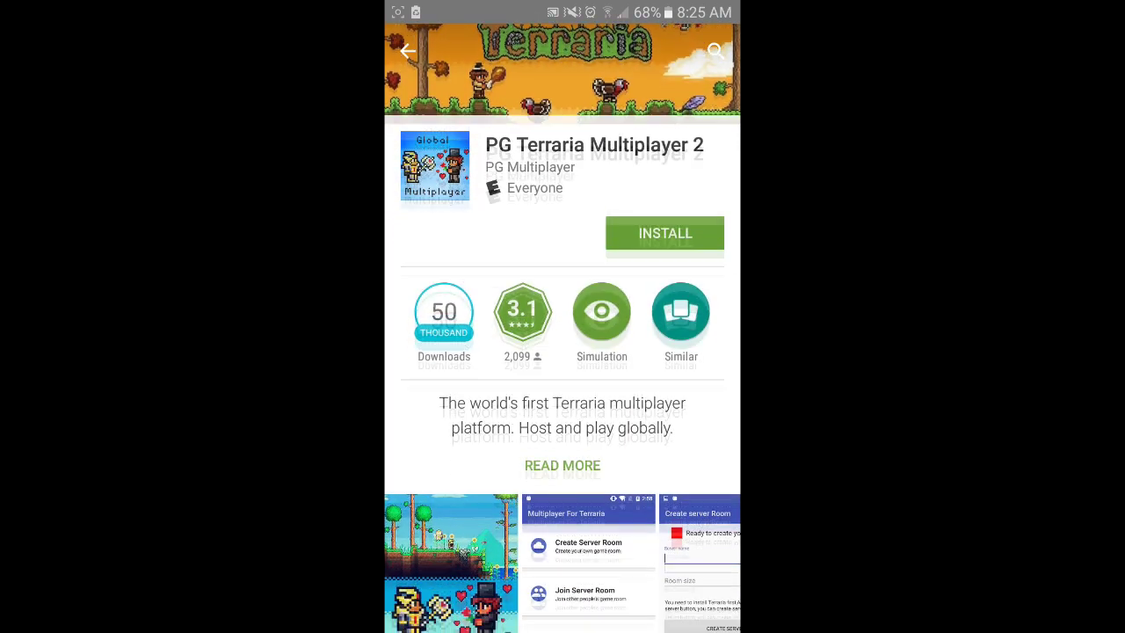
scroll(562, 351, "down", 5)
scroll(563, 351, "up", 2)
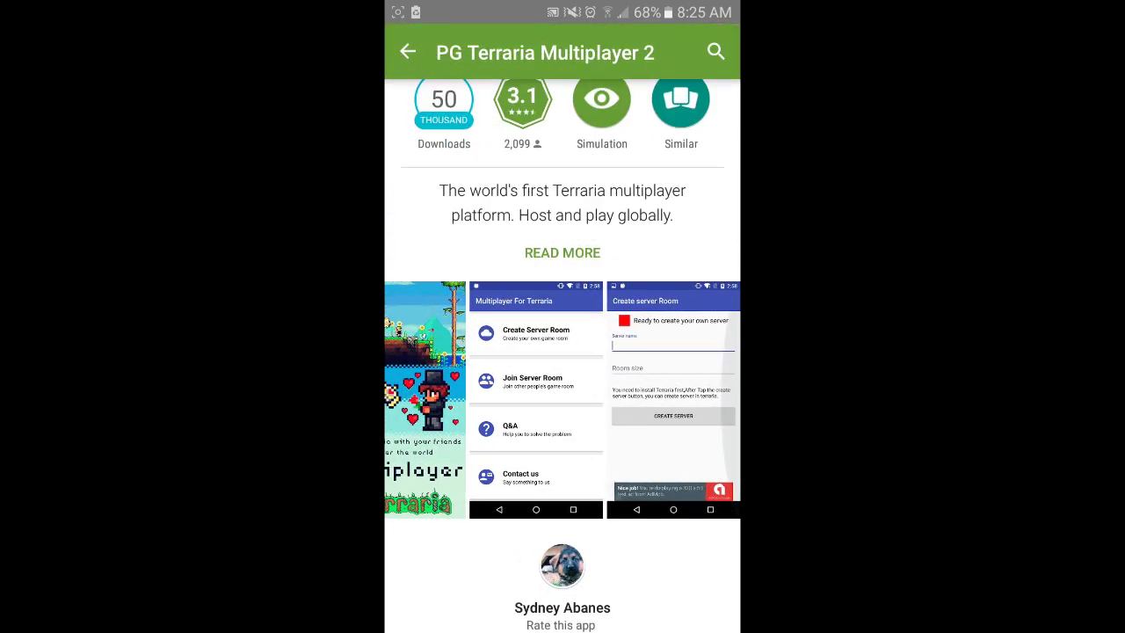
scroll(563, 352, "up", 5)
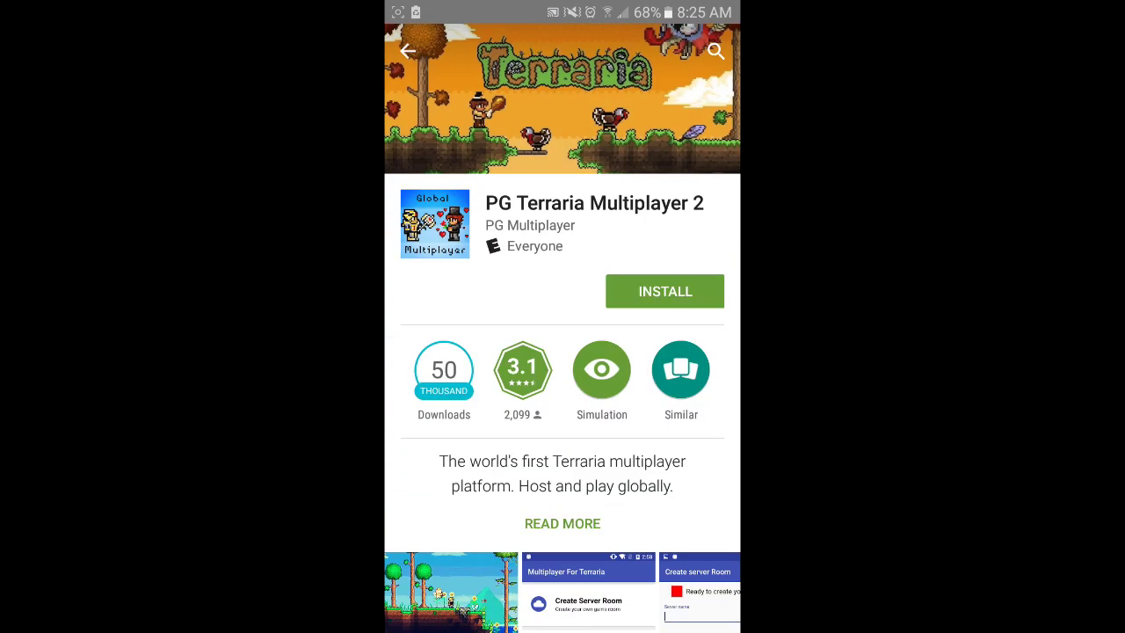
scroll(562, 351, "down", 3)
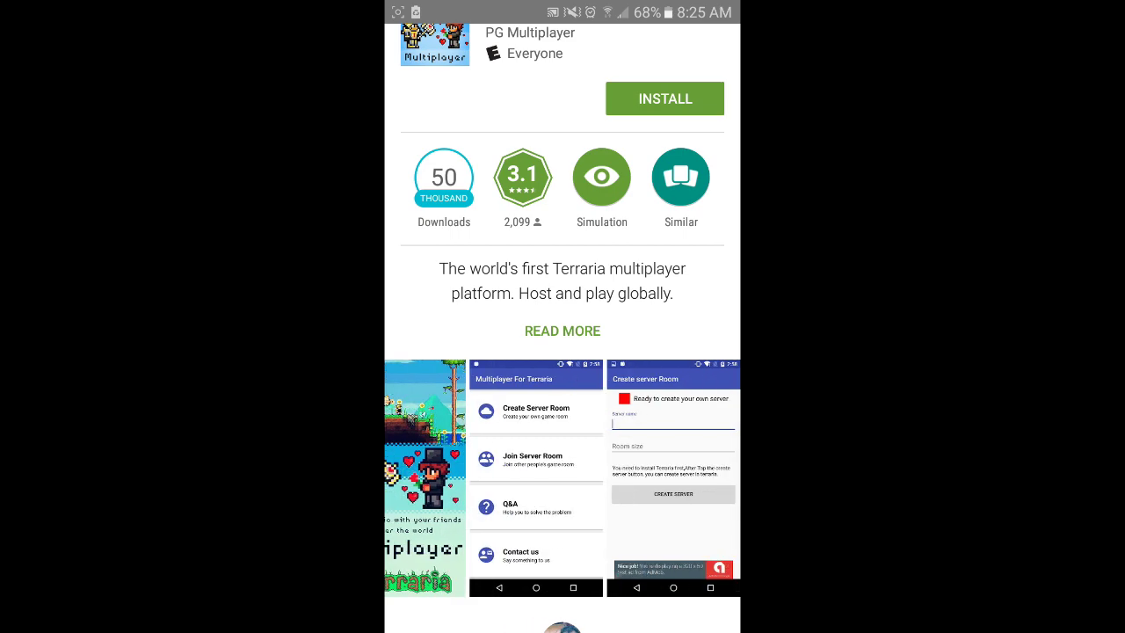
scroll(562, 351, "up", 3)
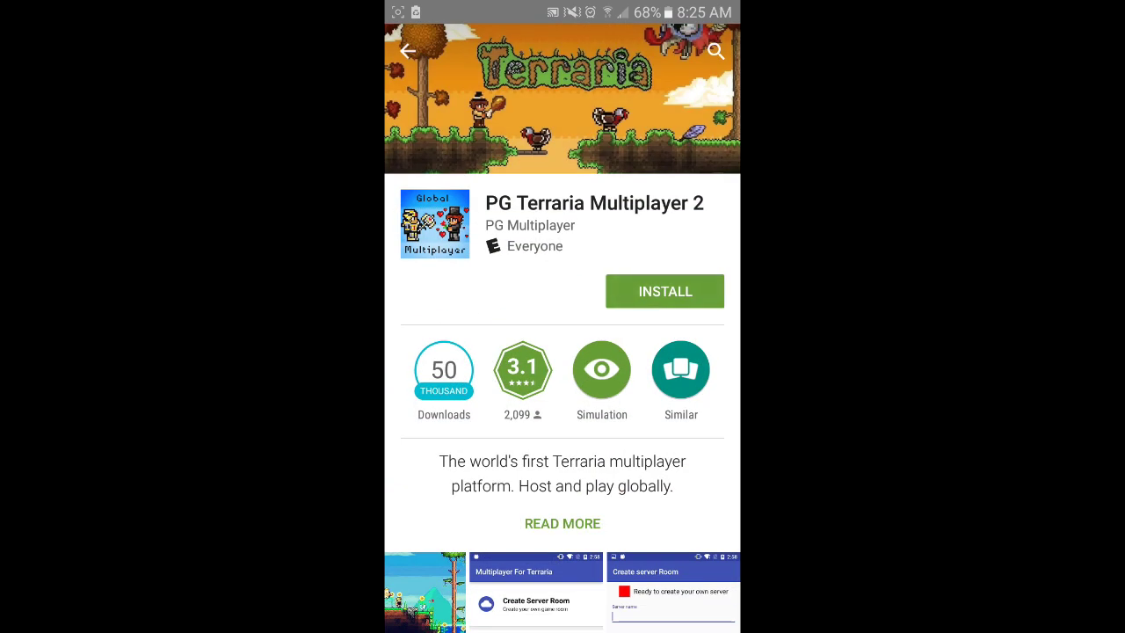
left_click(665, 291)
Install PG Terraria Multiplayer 2, expanding and then closing its full description meanwhile
left_click(709, 290)
left_click(666, 291)
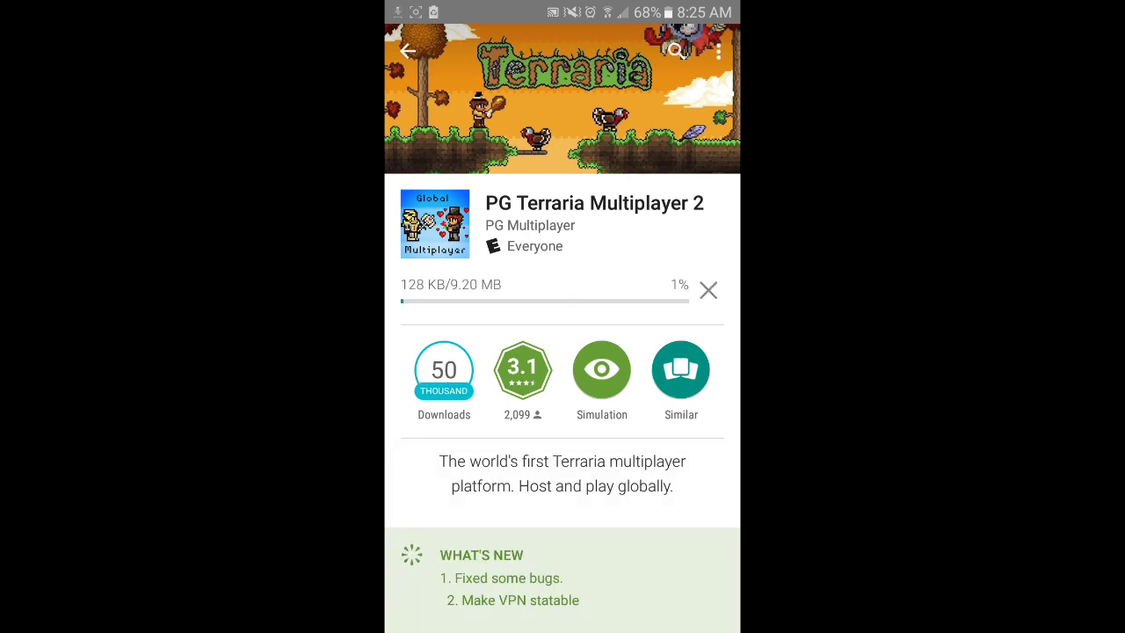
scroll(562, 351, "down", 3)
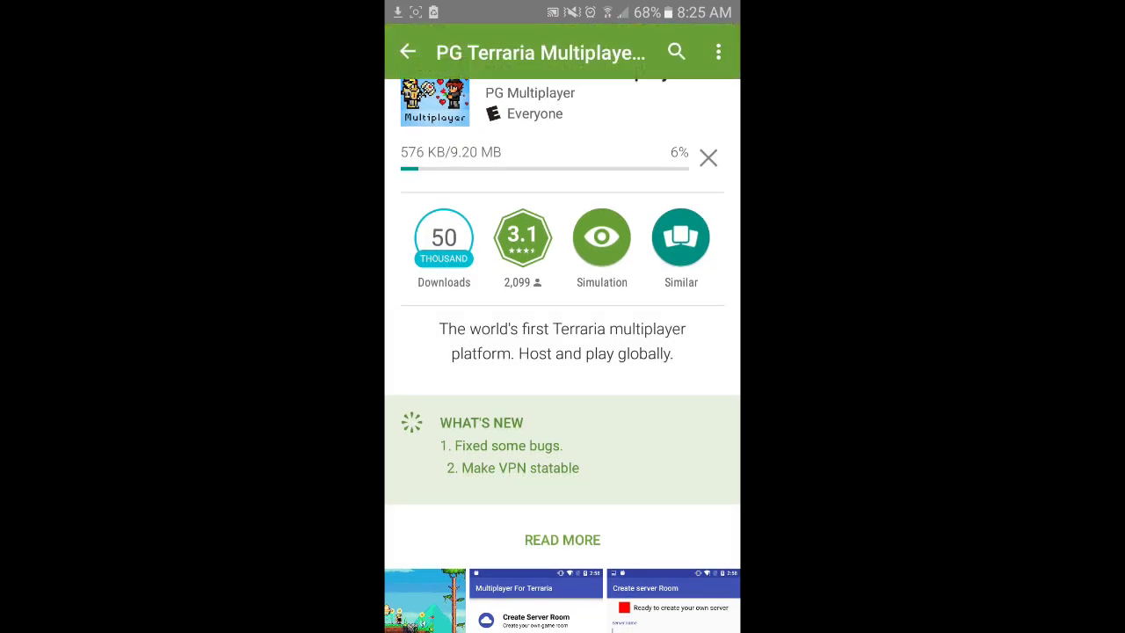
left_click(562, 540)
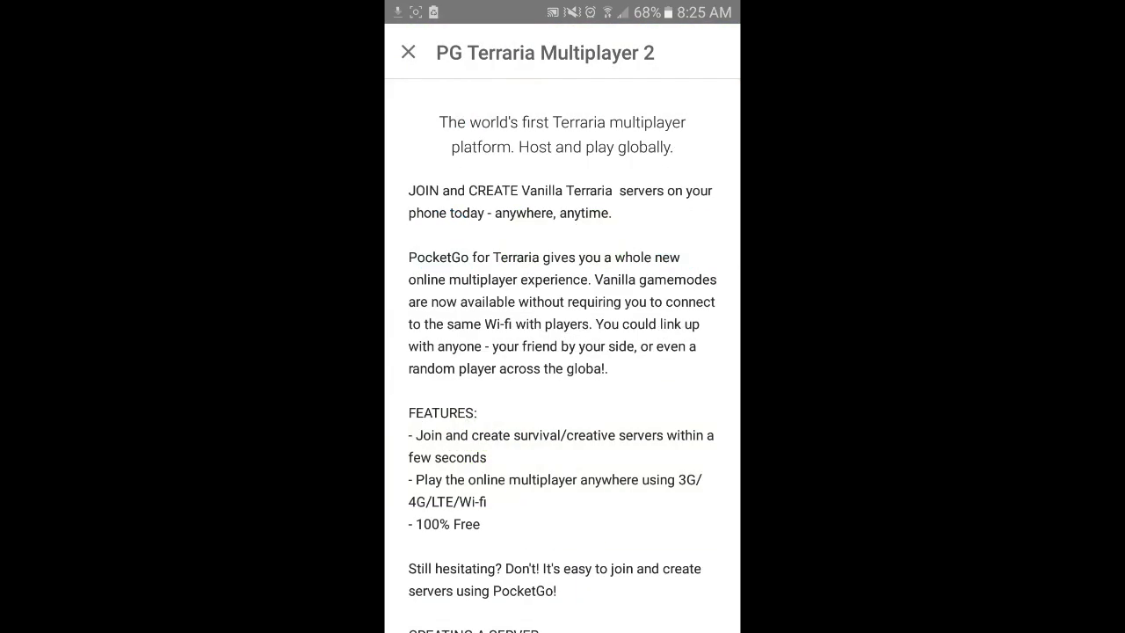
scroll(563, 351, "down", 10)
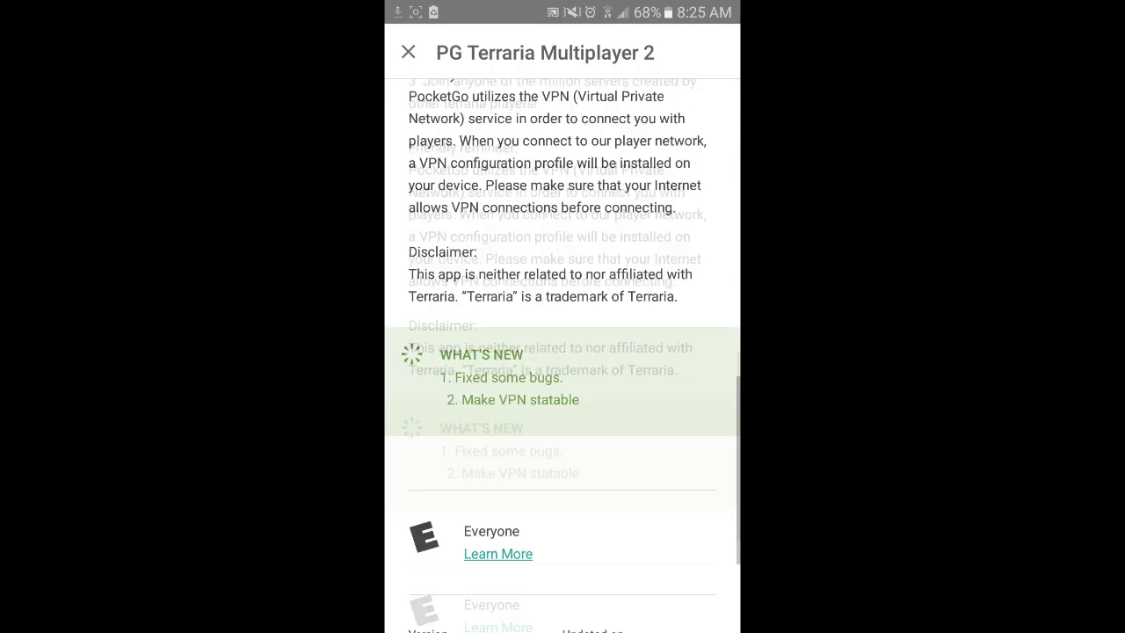
scroll(562, 351, "up", 5)
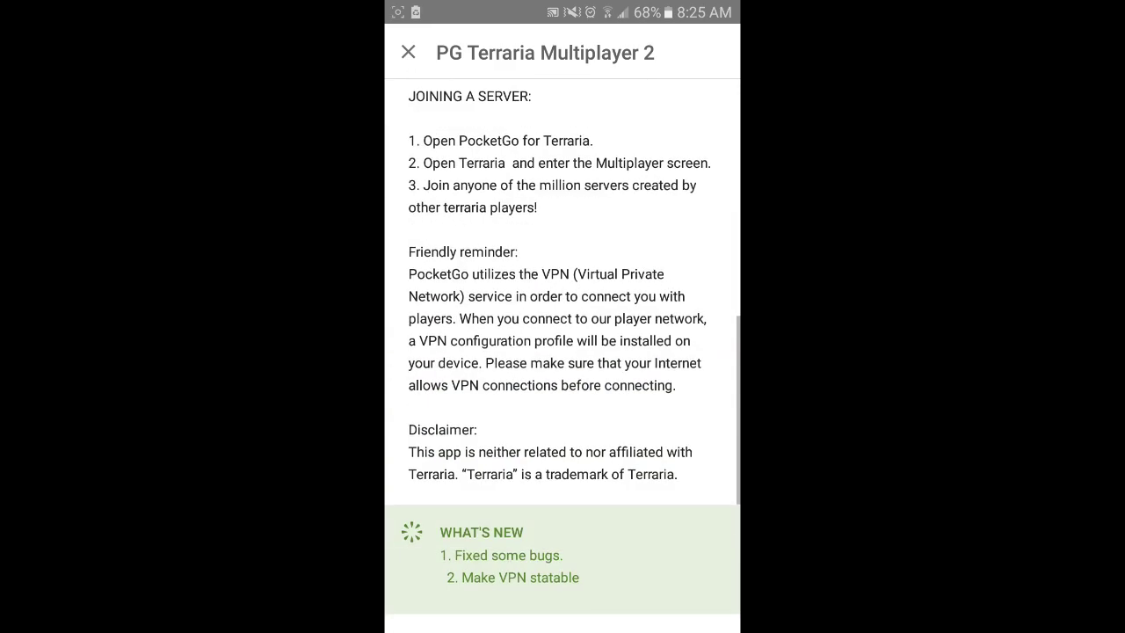
left_click(407, 52)
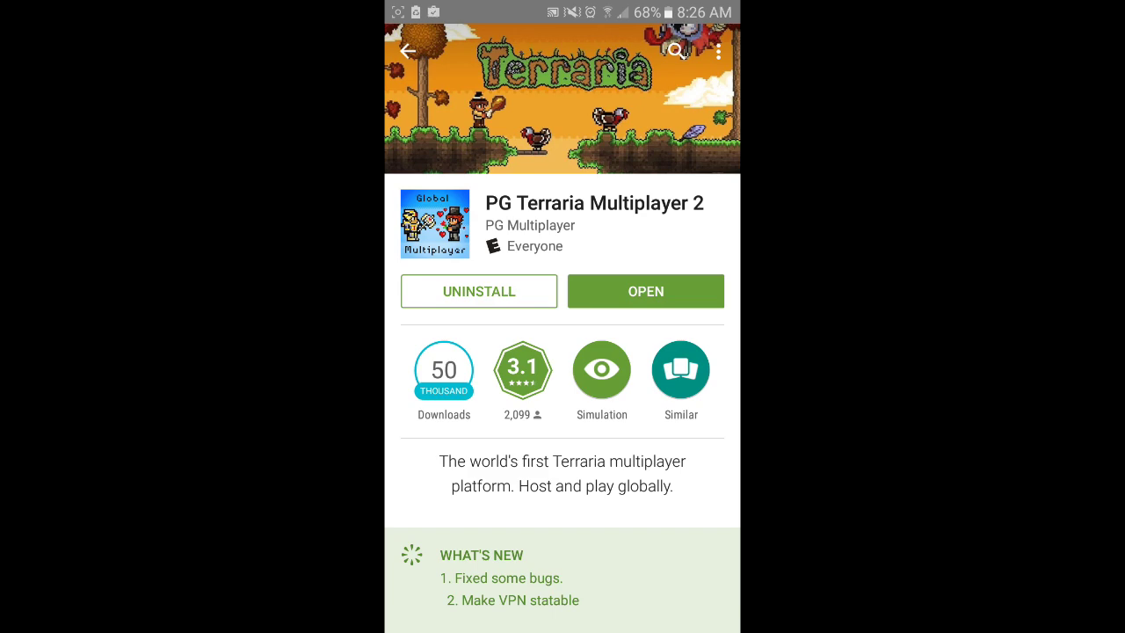
Launch MultiTerraria from the home screen's game page and choose Create Server Room
key("super")
left_click_drag(667, 351, 457, 351)
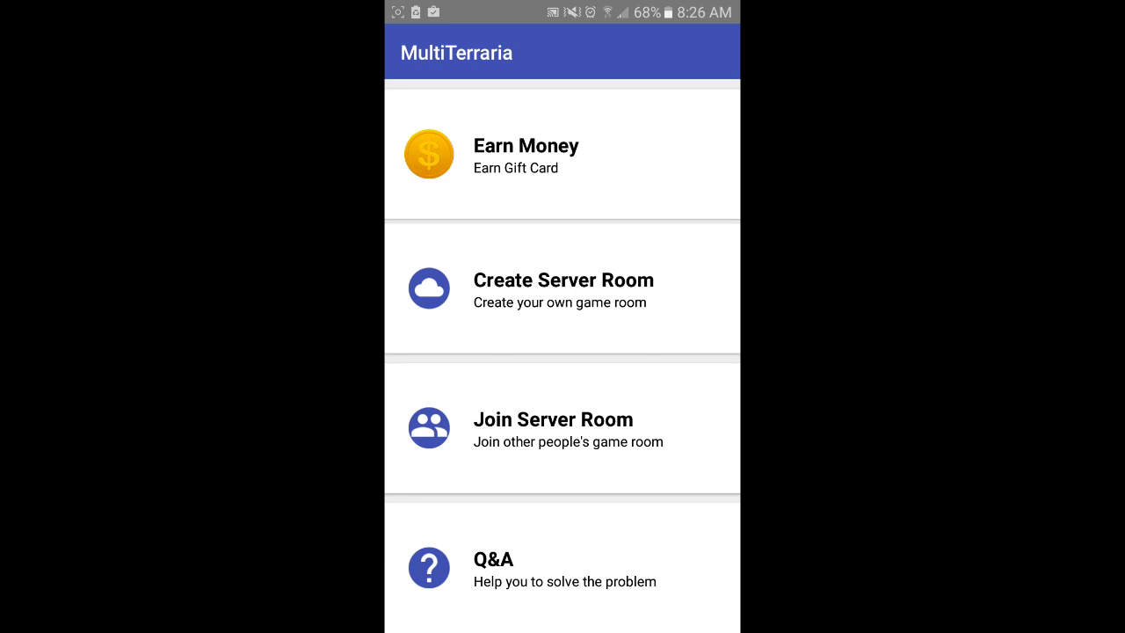
left_click(562, 290)
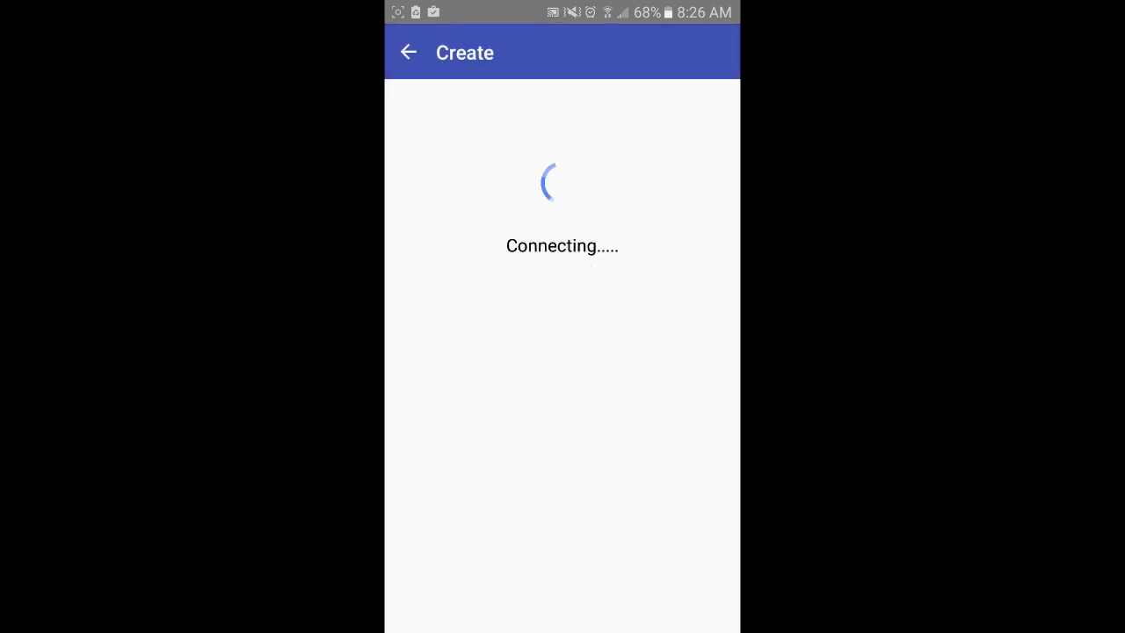
Check the MultiTerraria VPN session details from the notification shade, then dismiss them
left_click_drag(562, 4, 562, 351)
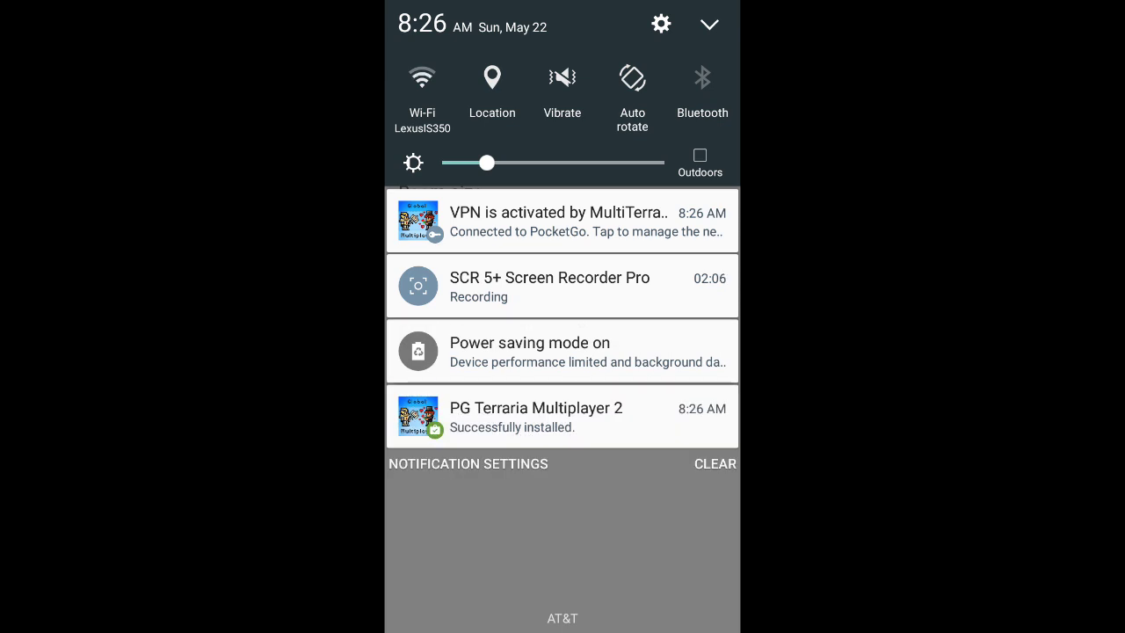
left_click_drag(668, 97, 387, 96)
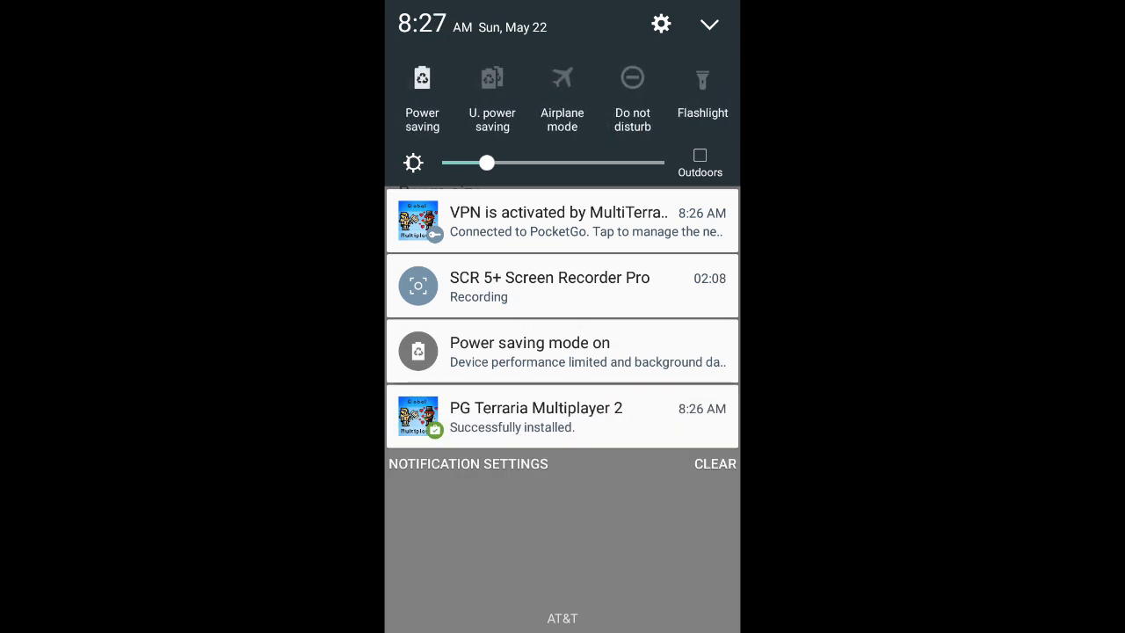
left_click(709, 24)
left_click(709, 25)
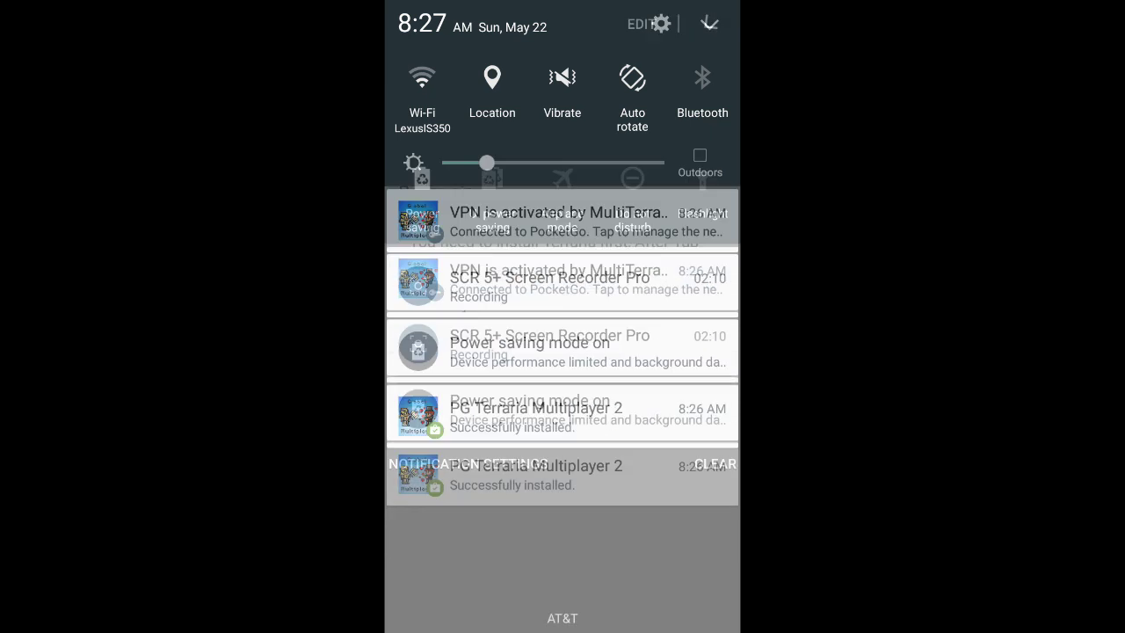
left_click(562, 215)
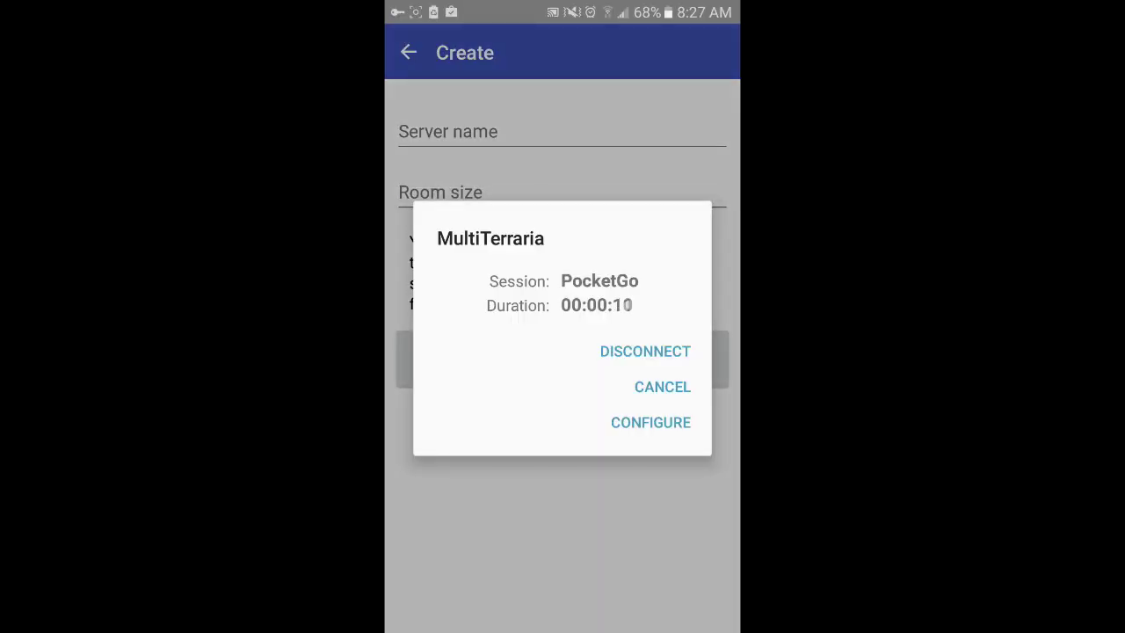
key("Escape")
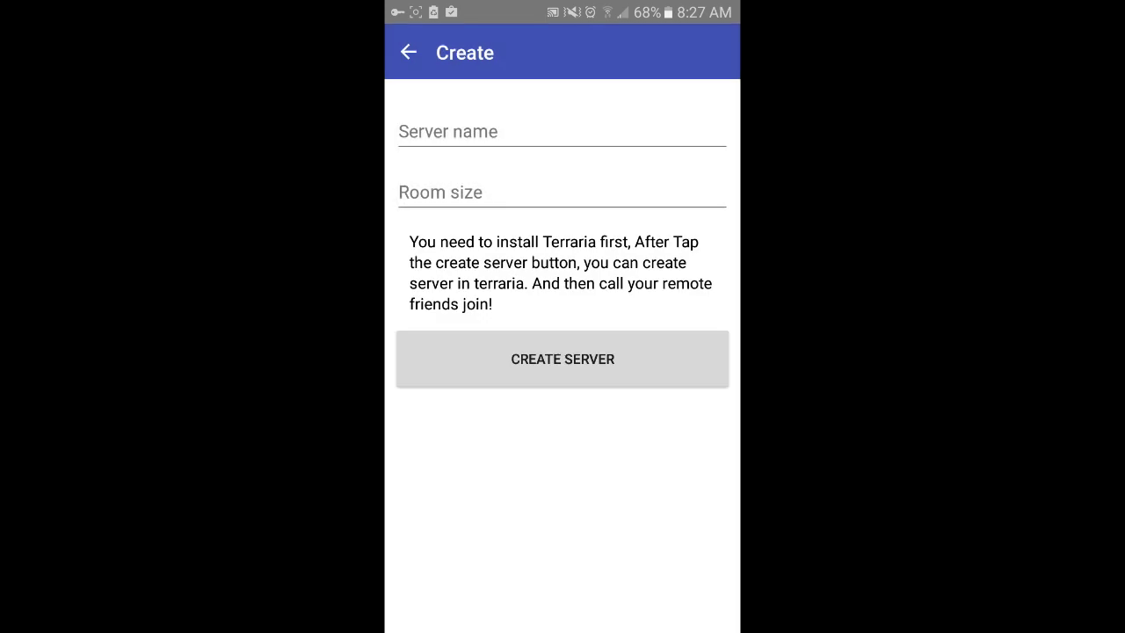
Enter a server name ending in 'Server' and room size 100, try CREATE SERVER, then go home
left_click(474, 132)
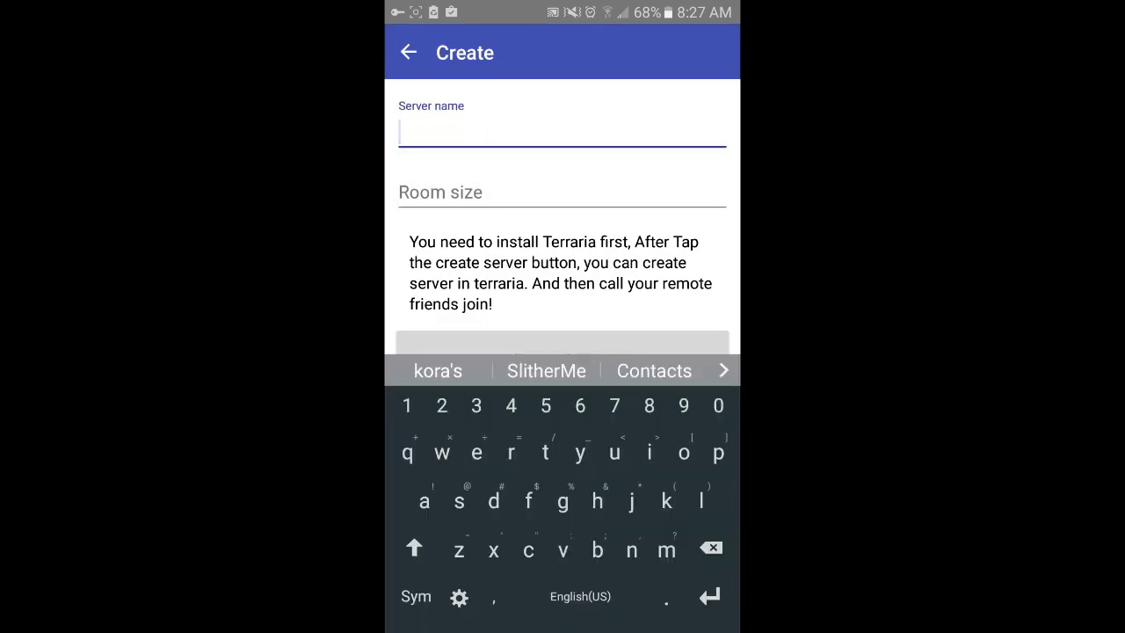
type("Koras")
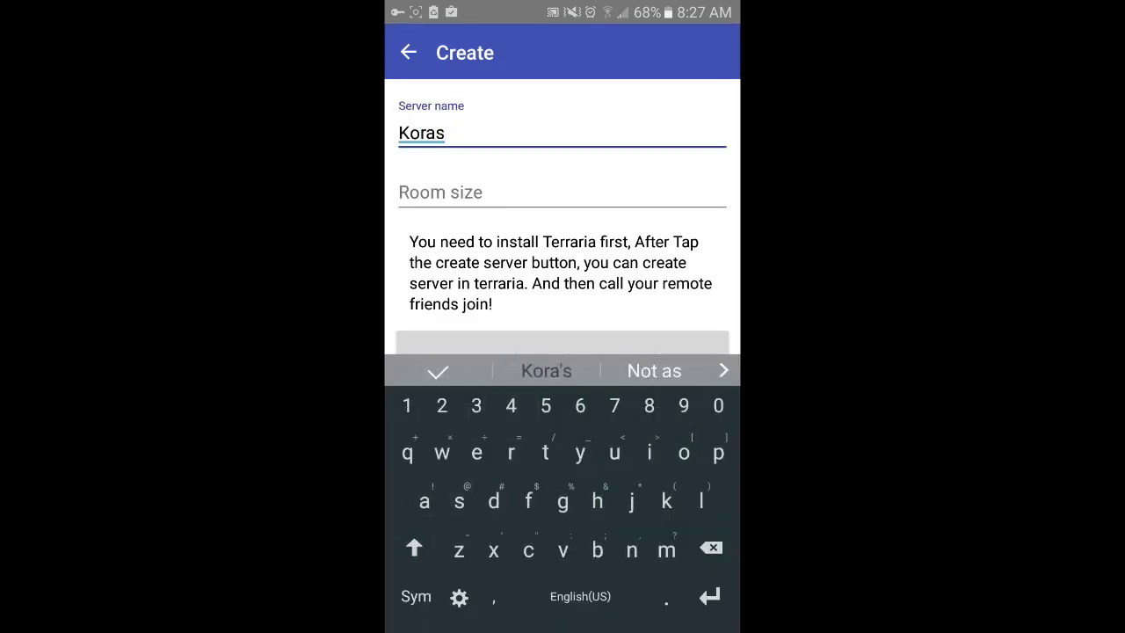
left_click(545, 370)
type("Server")
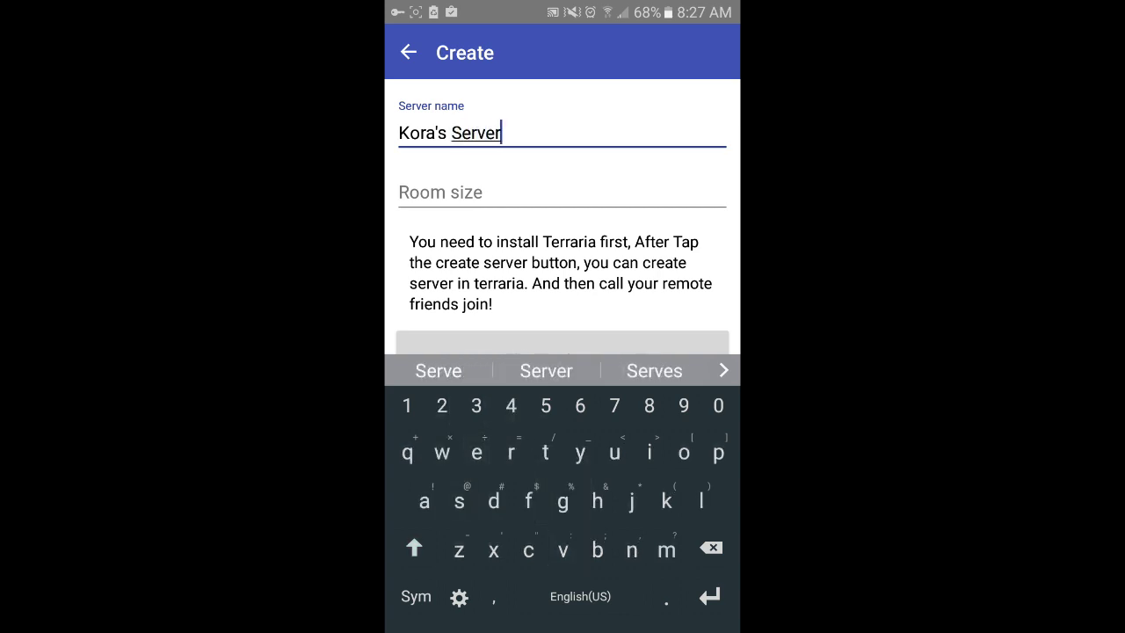
left_click(439, 191)
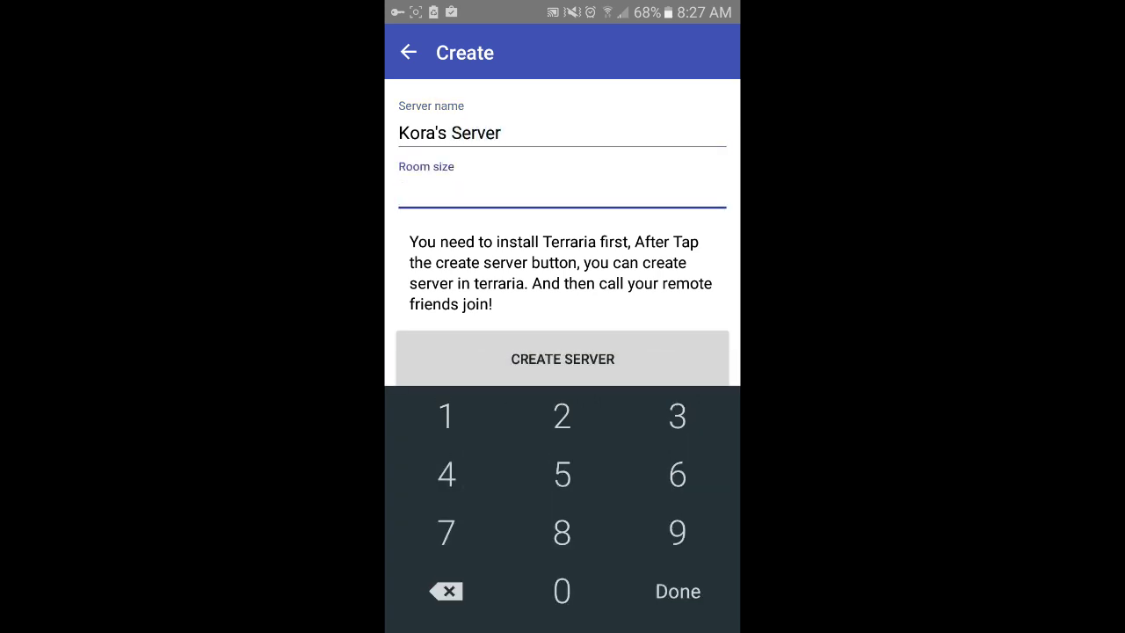
type("100")
left_click(562, 358)
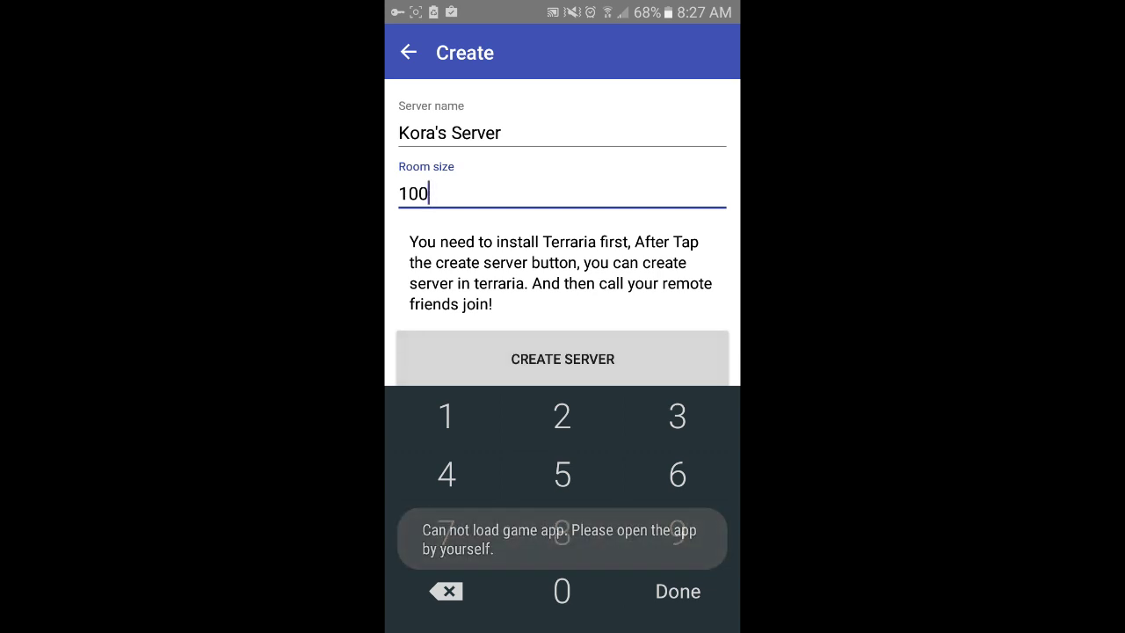
key("Home")
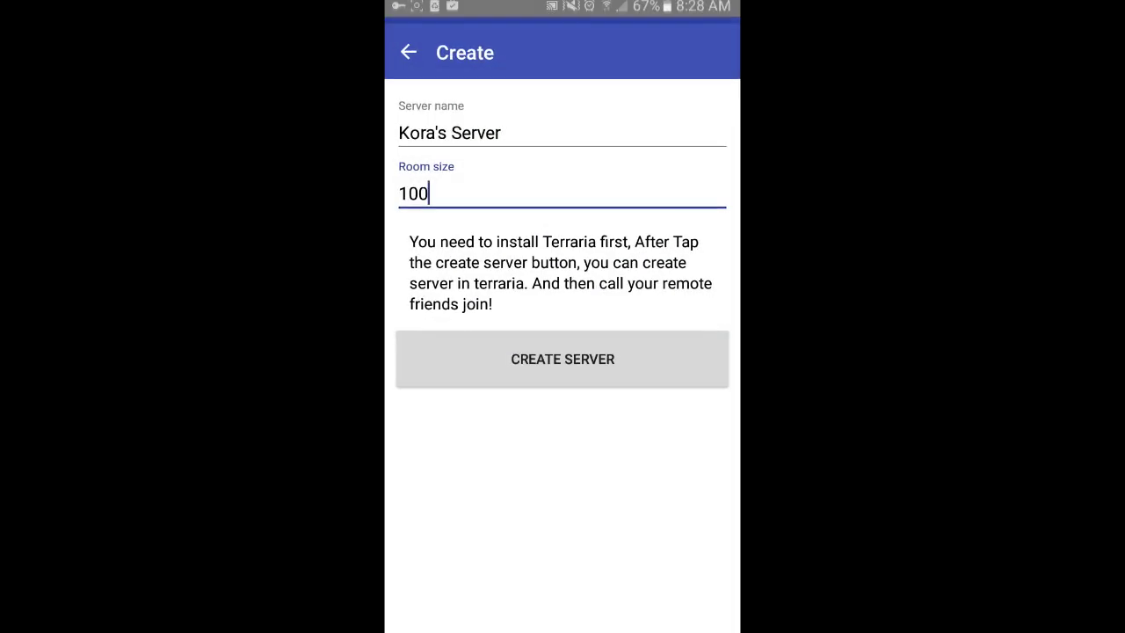
Retry server creation in MultiTerraria, which reports 'Can not load game app'
left_click(502, 362)
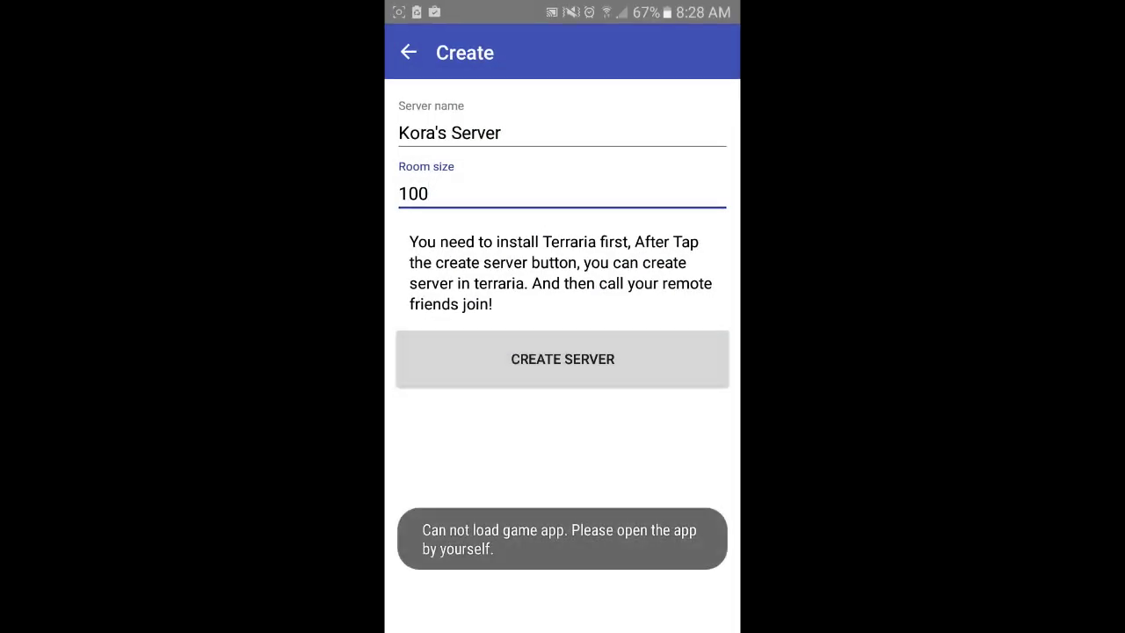
Retry CREATE SERVER twice, view recent apps, and go back to MultiTerraria's main menu
left_click(562, 358)
left_click(562, 359)
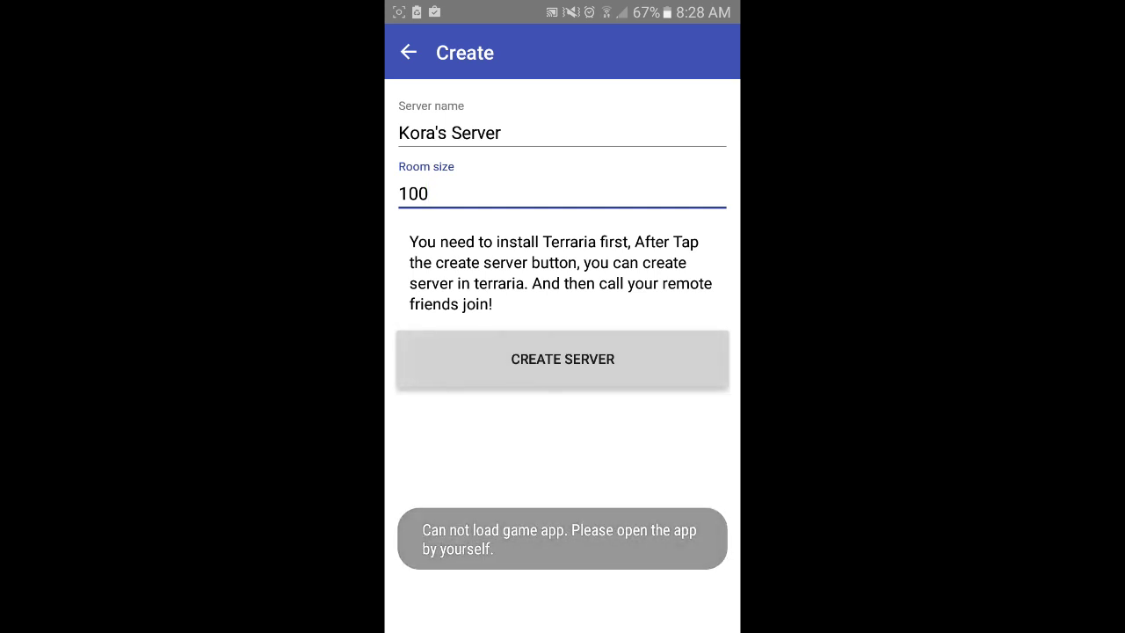
key("alt+Tab")
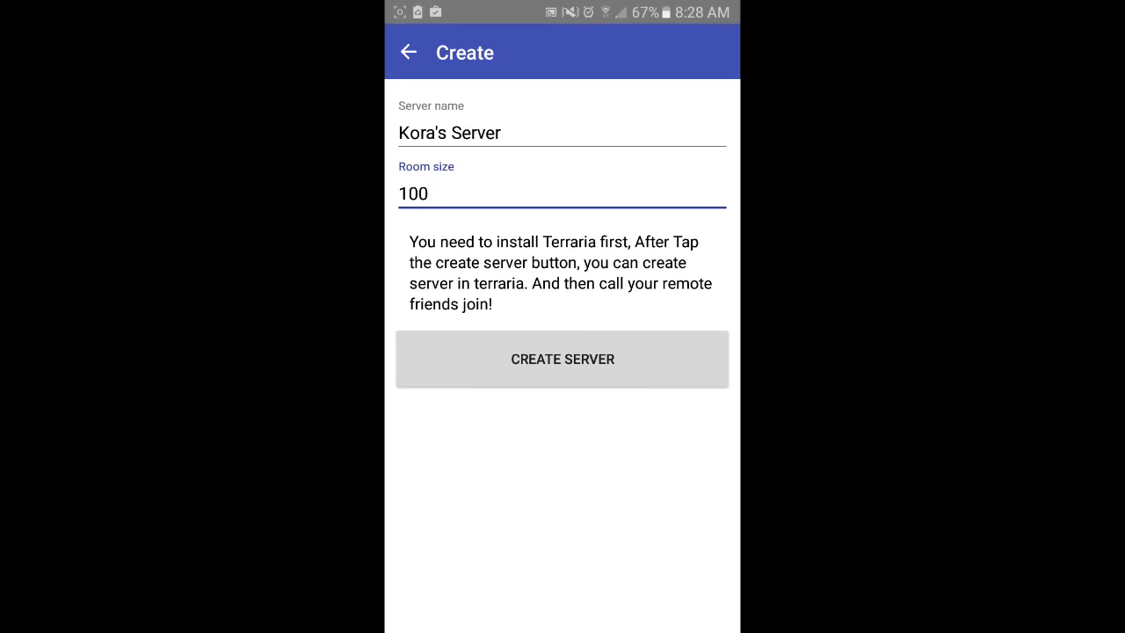
key("Escape")
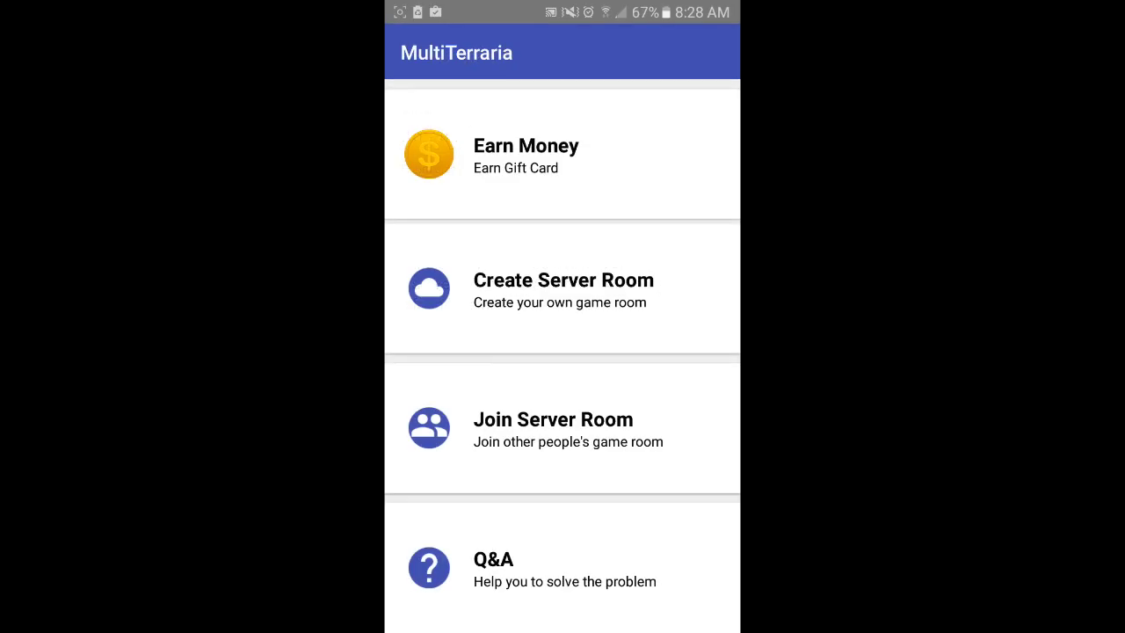
left_click(562, 428)
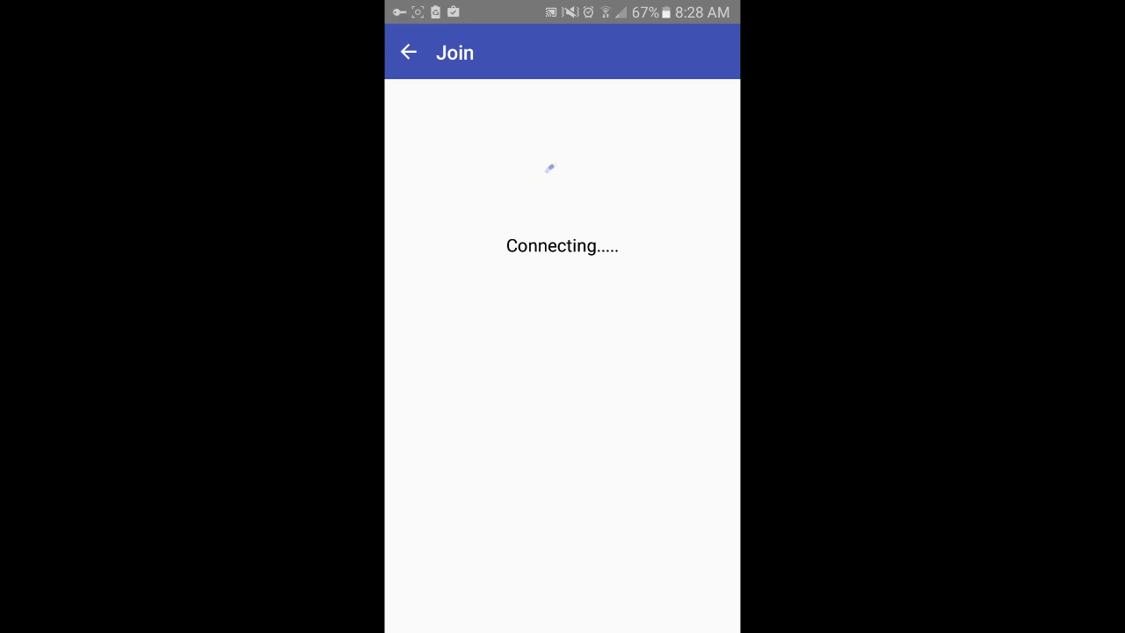
left_click_drag(562, 9, 562, 395)
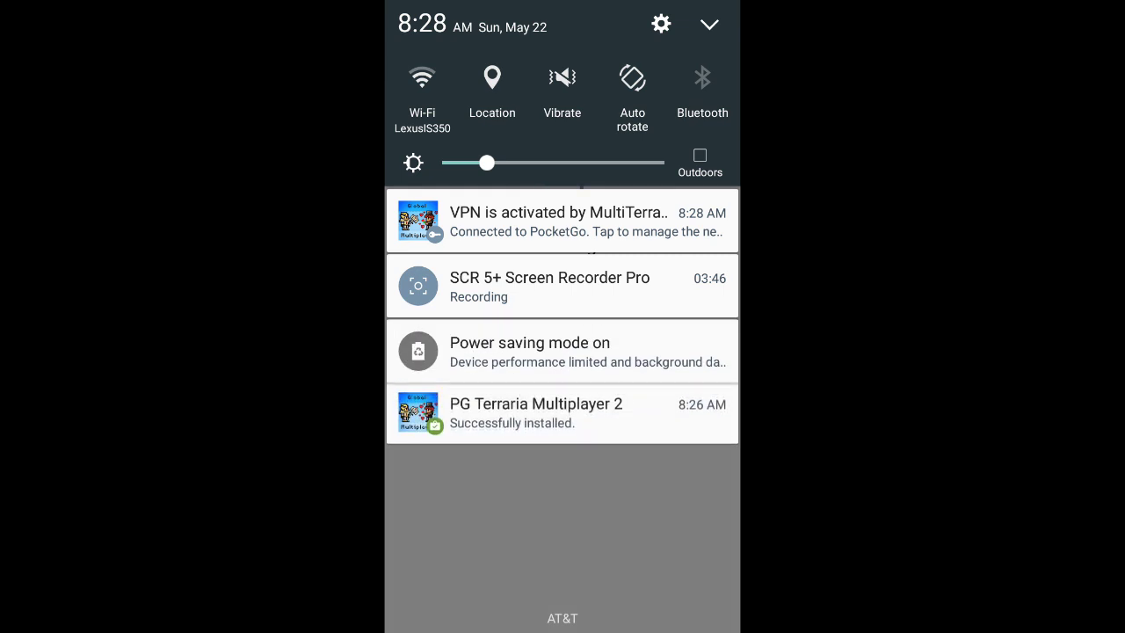
left_click_drag(562, 484, 563, 132)
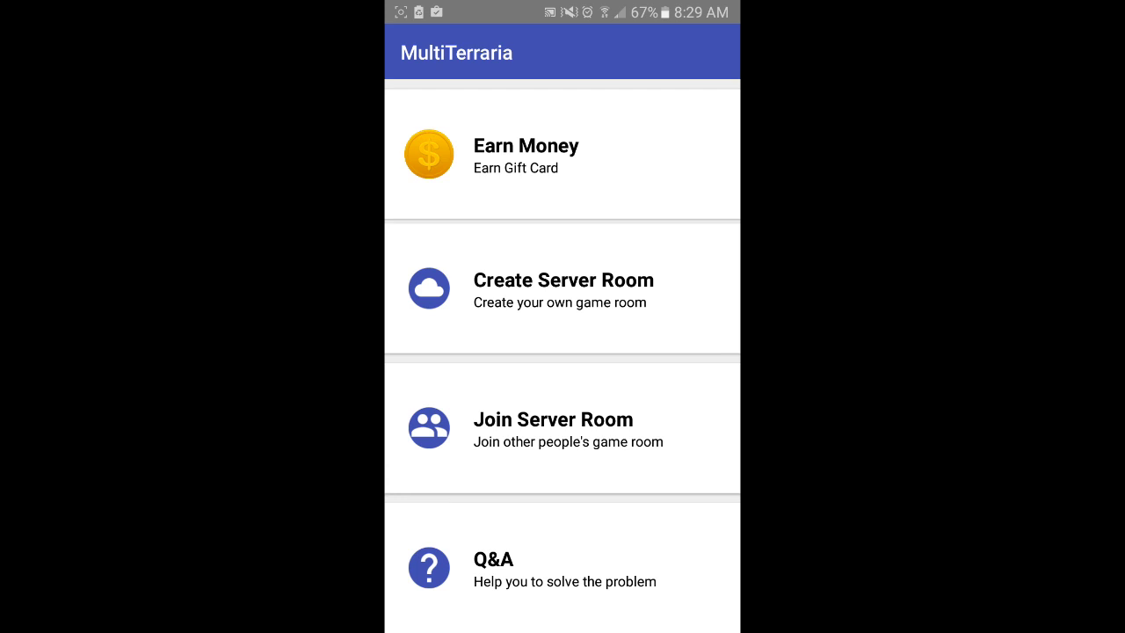
left_click(526, 154)
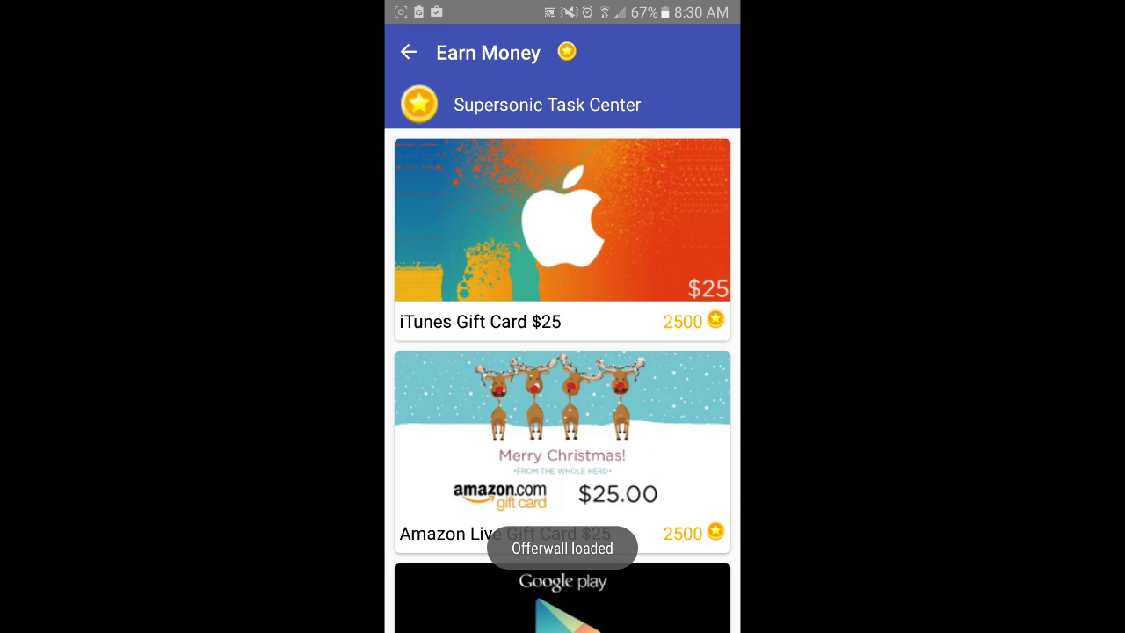
scroll(563, 378, "down", 3)
scroll(562, 378, "down", 3)
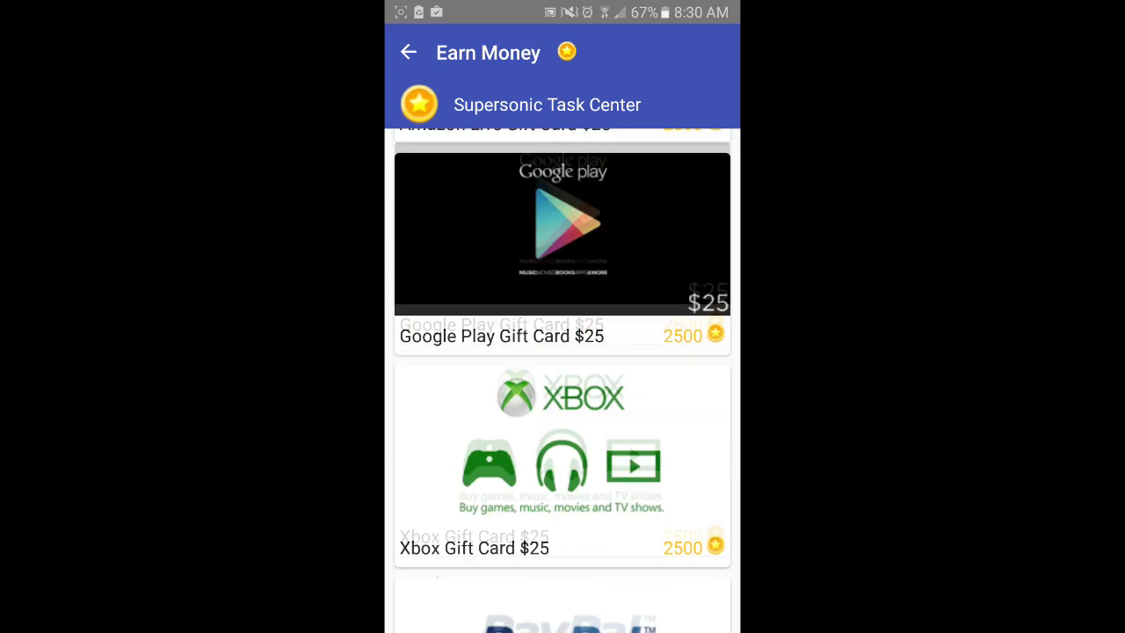
scroll(562, 378, "up", 5)
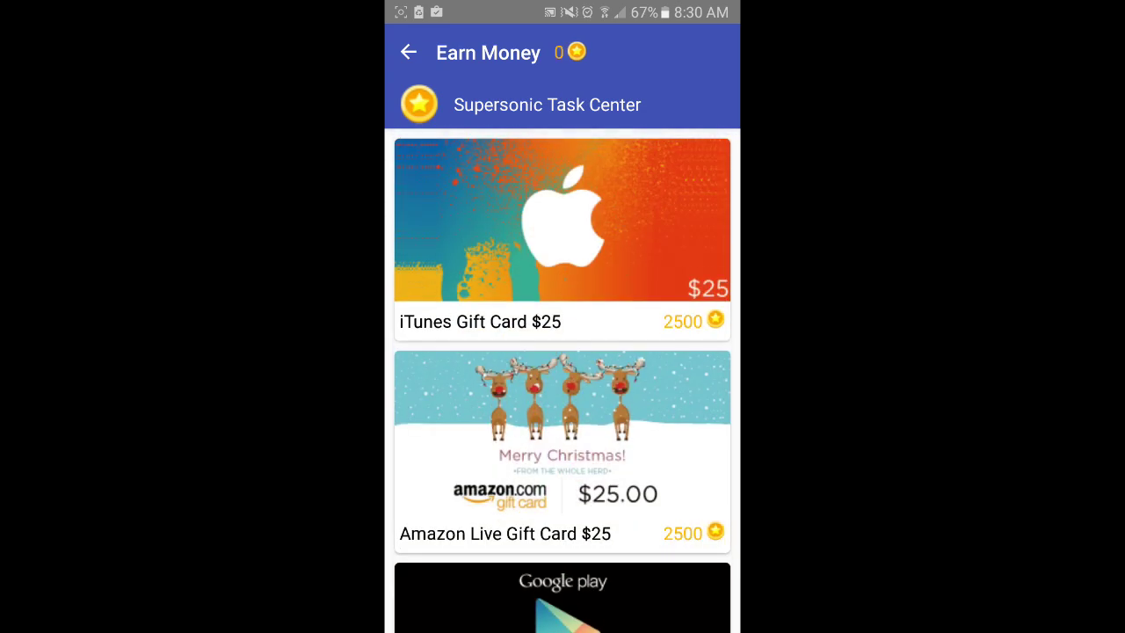
key("Escape")
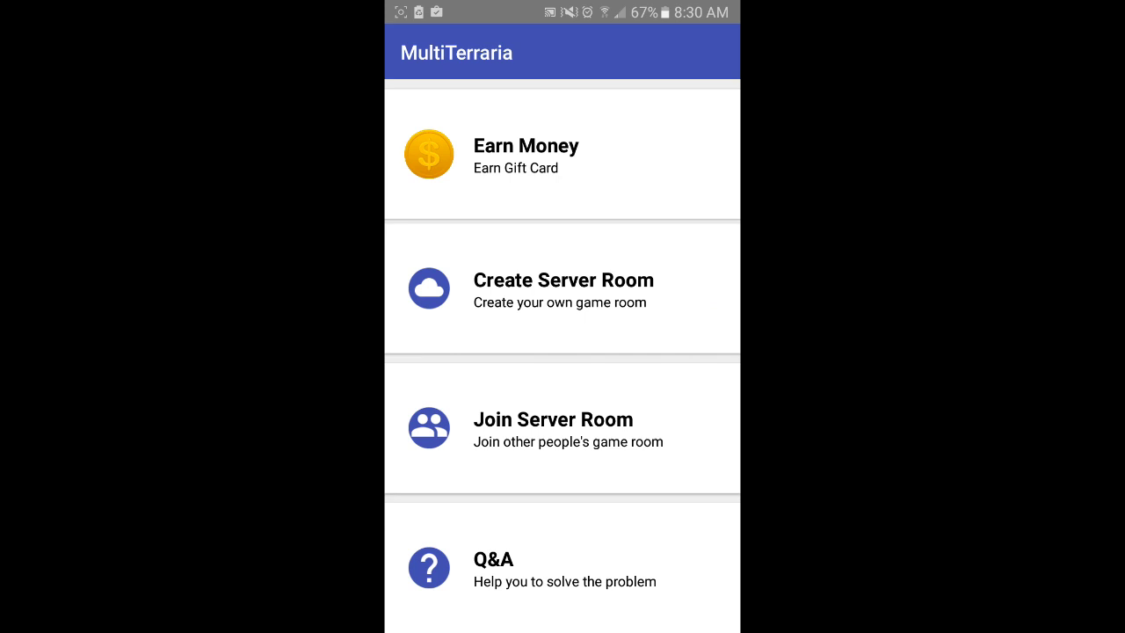
Uninstall MultiTerraria from its home screen icon and confirm the removal
key("Home")
left_click(698, 557)
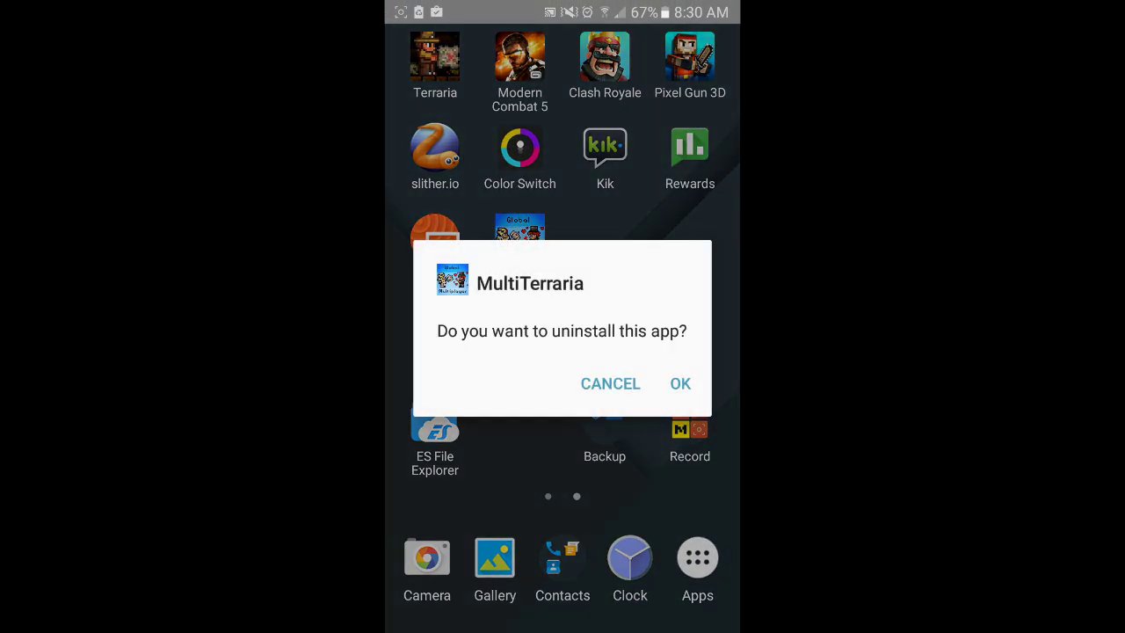
left_click(680, 383)
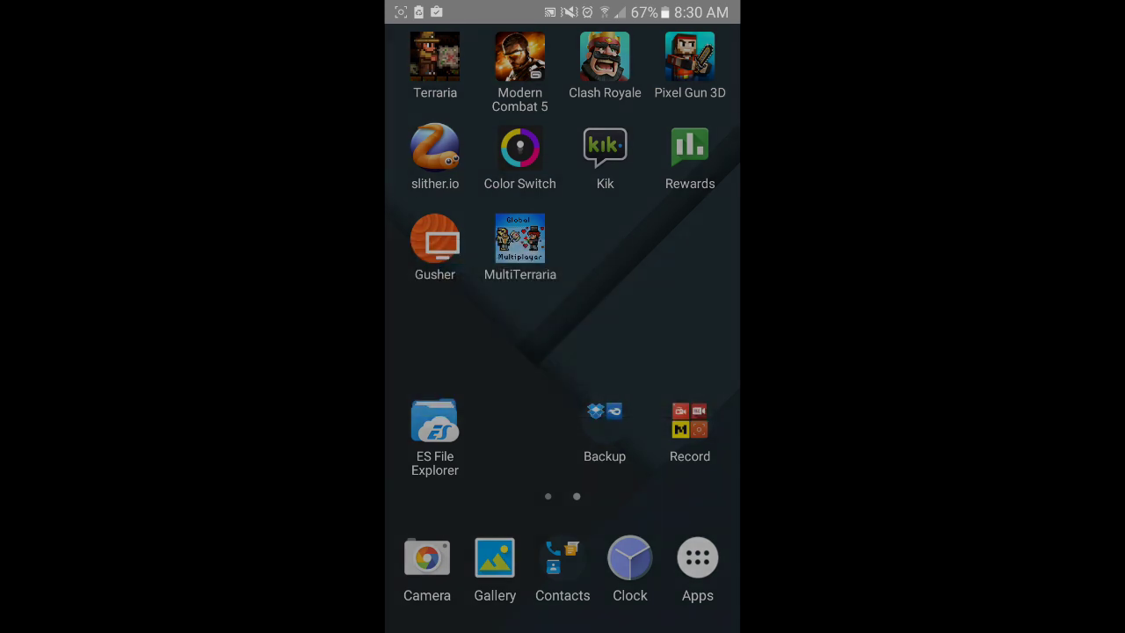